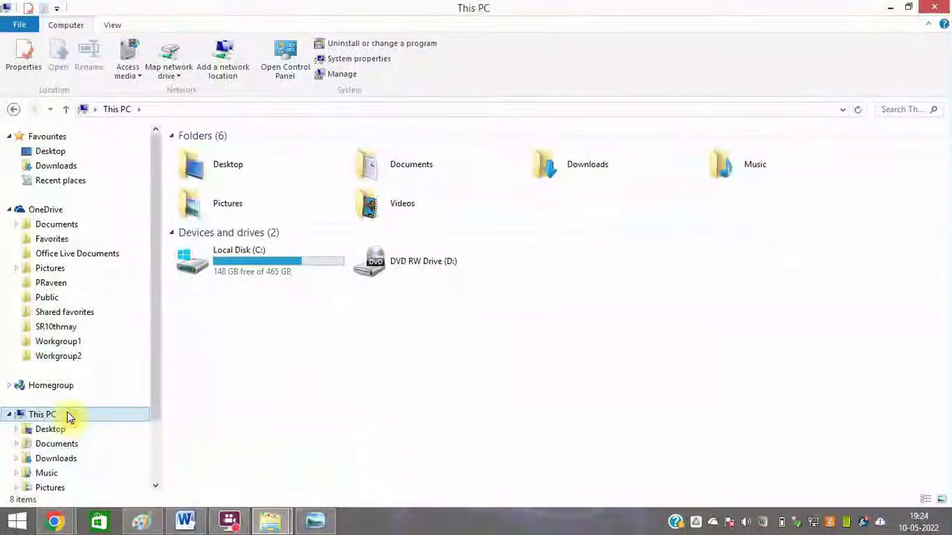
- Navigate to C:\Users\<profile>\AppData\Local and bring up the Battle.net folder's context menu
{"action": "double_click", "coordinate": [257, 272]}
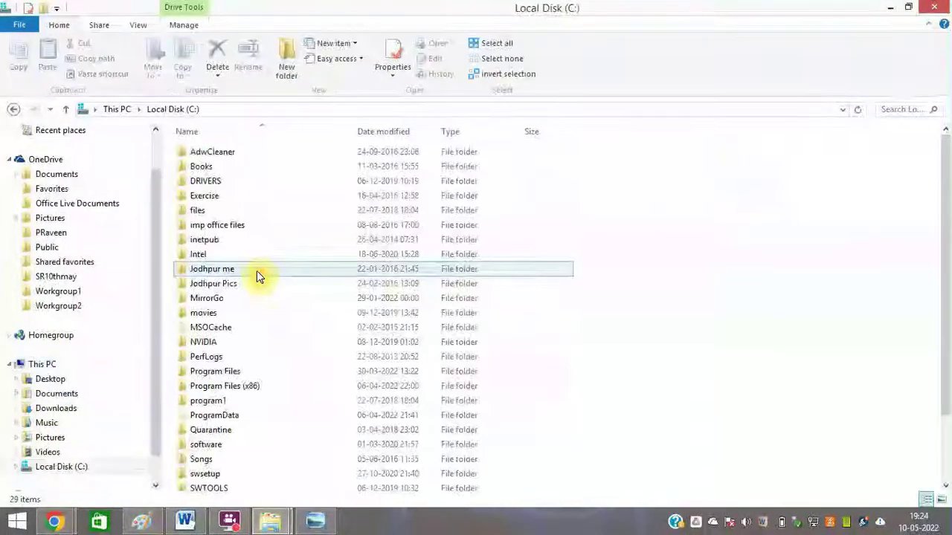
{"action": "left_click", "coordinate": [266, 371]}
{"action": "key", "text": "u"}
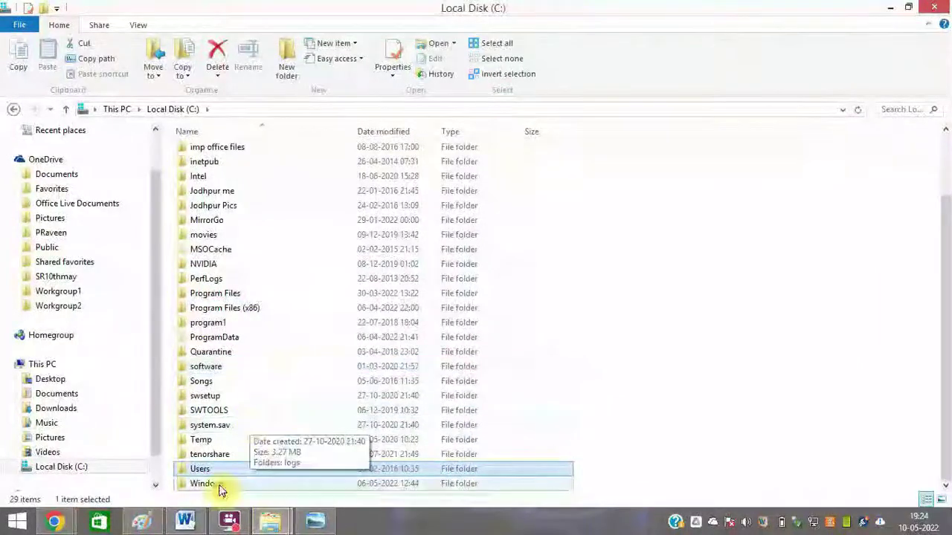
{"action": "double_click", "coordinate": [225, 470]}
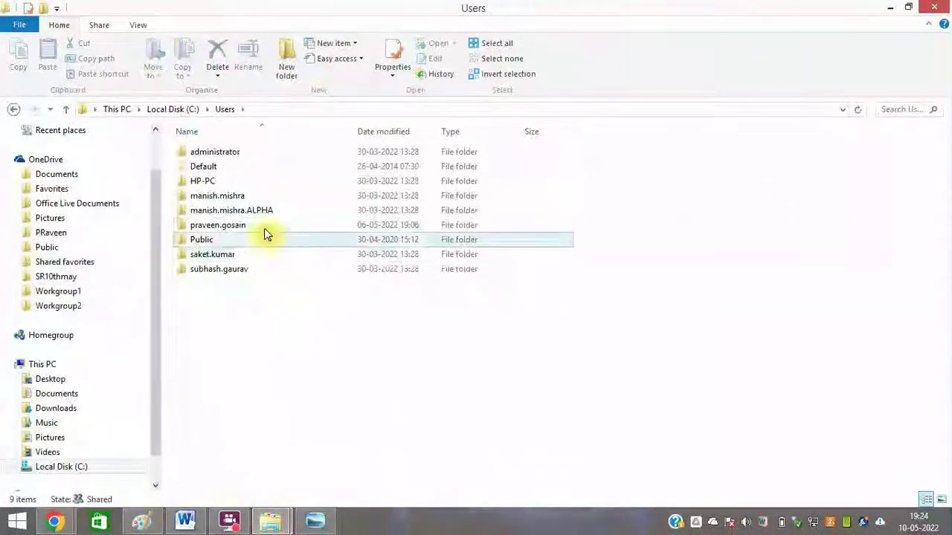
{"action": "double_click", "coordinate": [265, 235]}
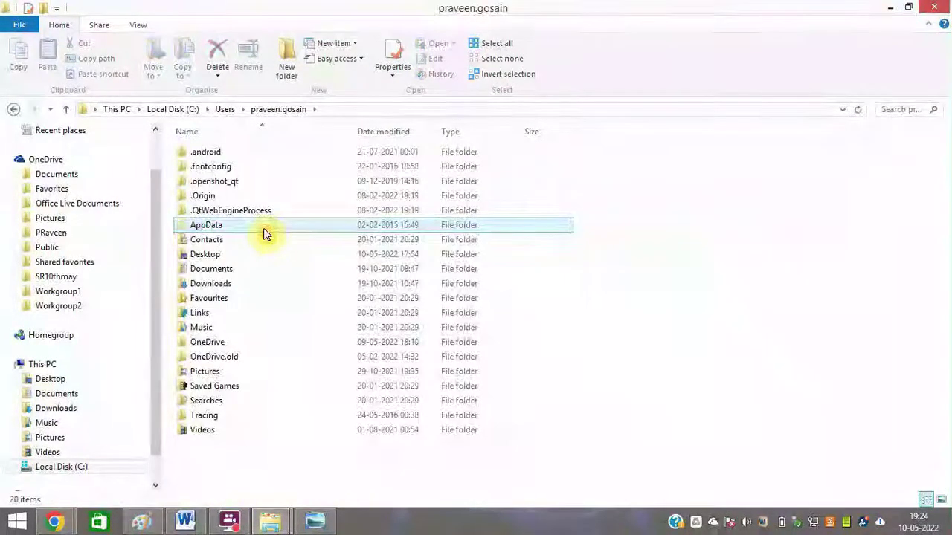
{"action": "double_click", "coordinate": [264, 228]}
{"action": "left_click", "coordinate": [221, 152]}
{"action": "double_click", "coordinate": [221, 152]}
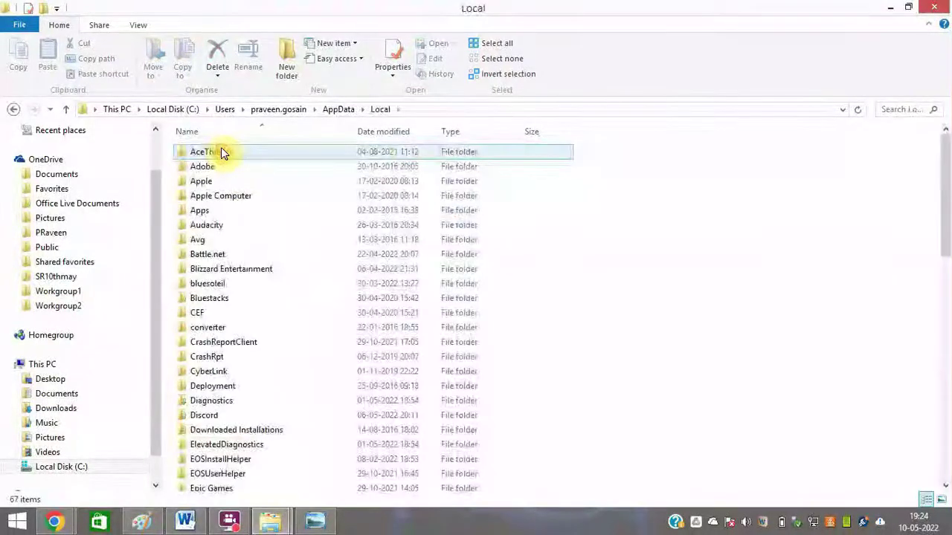
{"action": "left_click", "coordinate": [222, 256]}
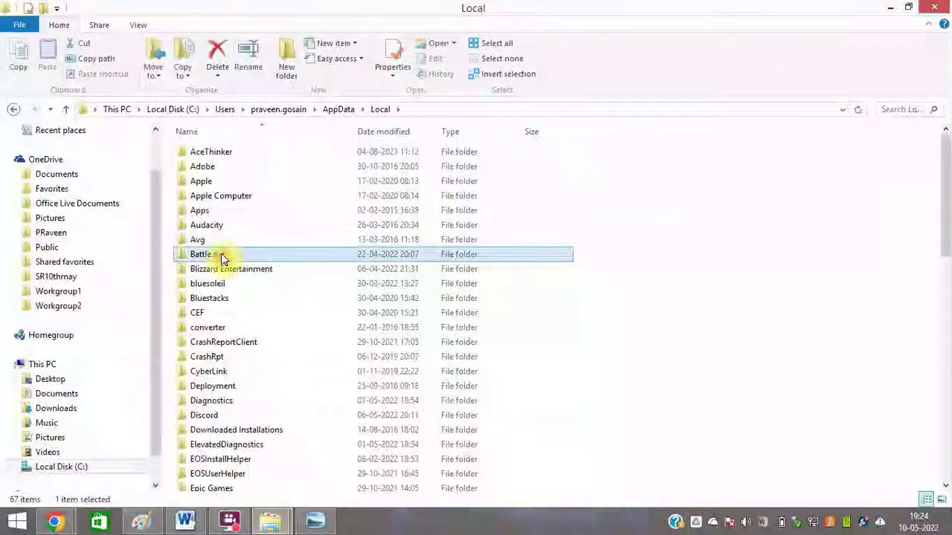
{"action": "right_click", "coordinate": [223, 256]}
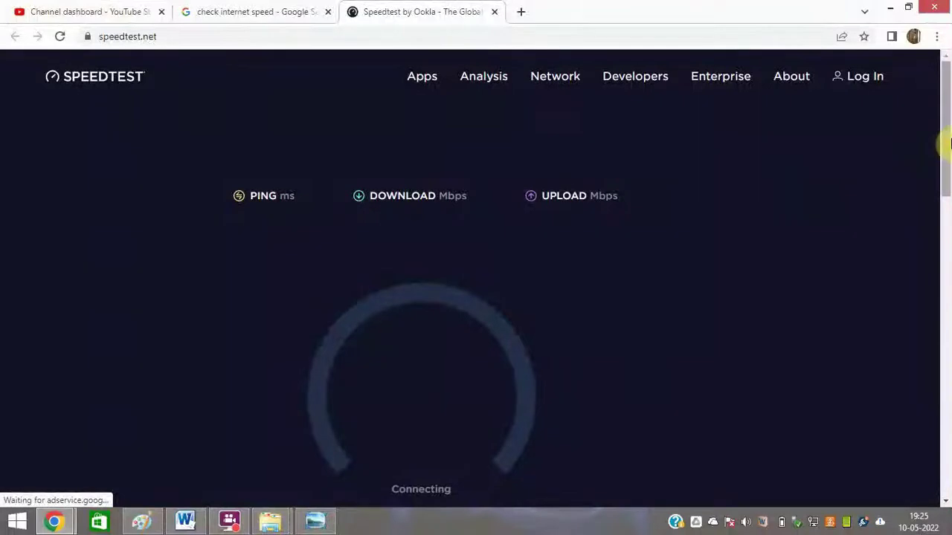
- Run the speedtest.net test, getting a 2 ms ping and about 46.20 Mbps download
{"action": "left_click_drag", "start_coordinate": [945, 144], "coordinate": [949, 174]}
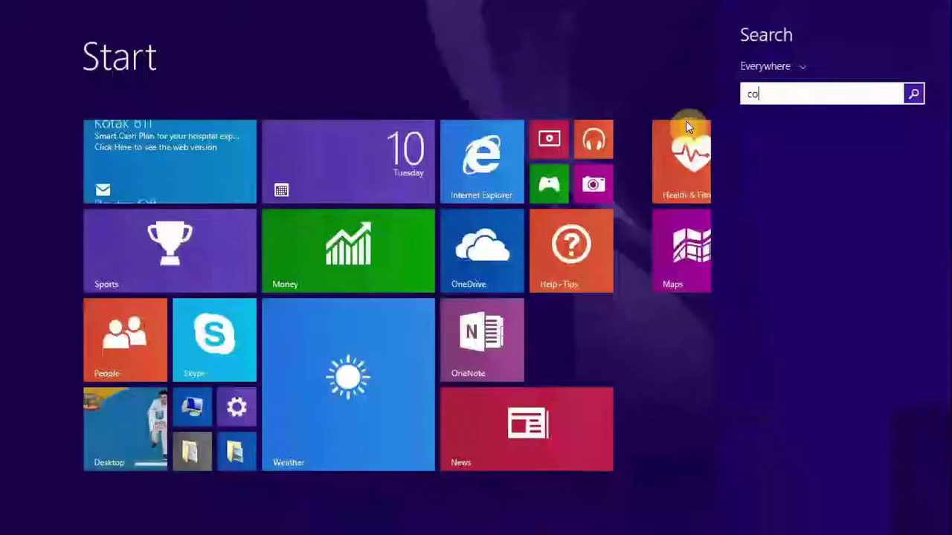
{"action": "type", "text": "mmand Prompt"}
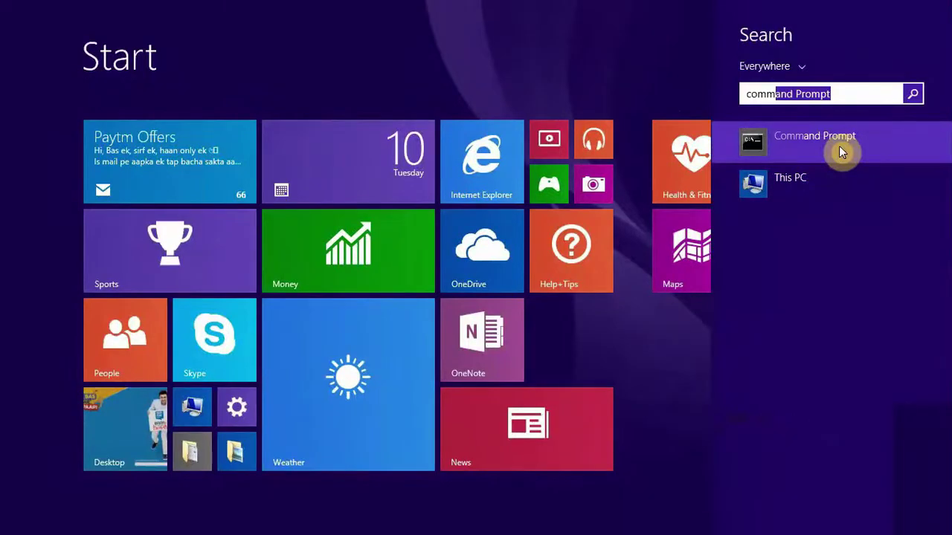
- Run Command Prompt as administrator and enter the command ipconfig /registerdns
{"action": "right_click", "coordinate": [841, 151]}
{"action": "left_click", "coordinate": [814, 253]}
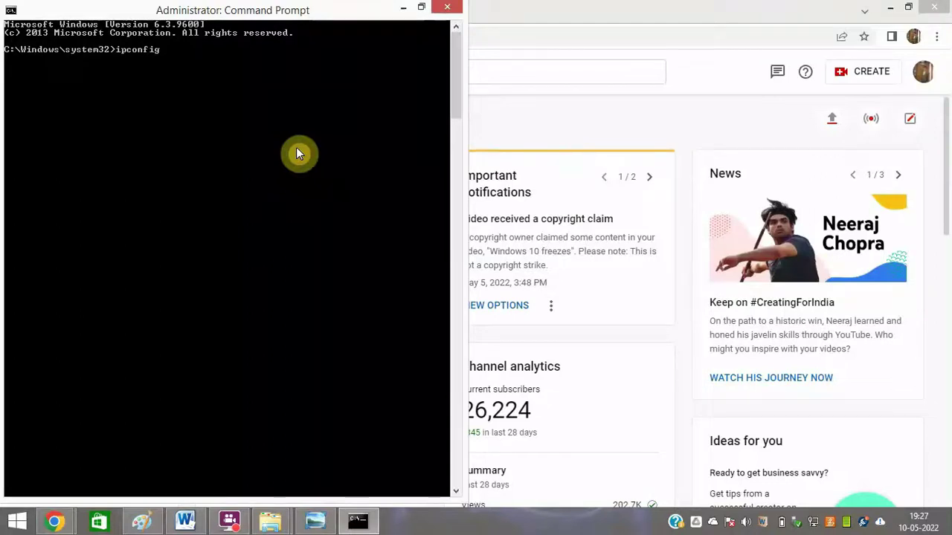
{"action": "type", "text": "/flushdns"}
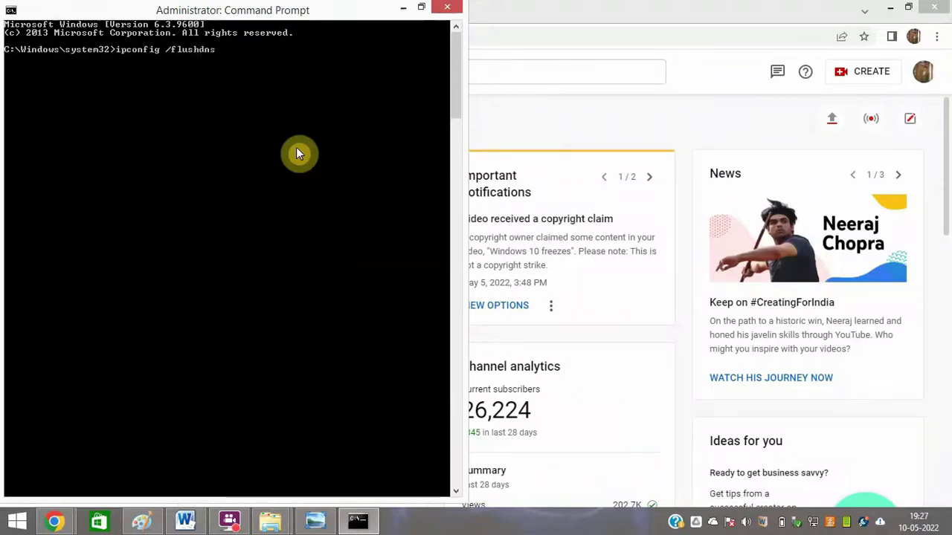
{"action": "key", "text": "BackSpace"}
{"action": "key", "text": "BackSpace"}
{"action": "key", "text": "BackSpace"}
{"action": "key", "text": "BackSpace"}
{"action": "key", "text": "BackSpace"}
{"action": "key", "text": "BackSpace"}
{"action": "key", "text": "BackSpace"}
{"action": "key", "text": "BackSpace"}
{"action": "key", "text": "BackSpace"}
{"action": "type", "text": "/"}
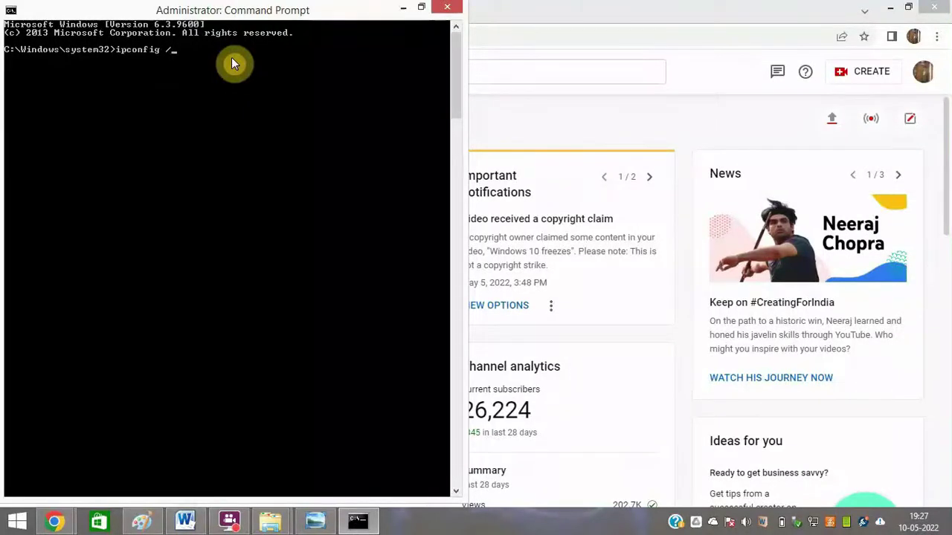
{"action": "type", "text": "registerdns"}
- Open Programs and Features and select the Blizzard Battle.net entry
{"action": "left_click", "coordinate": [742, 6]}
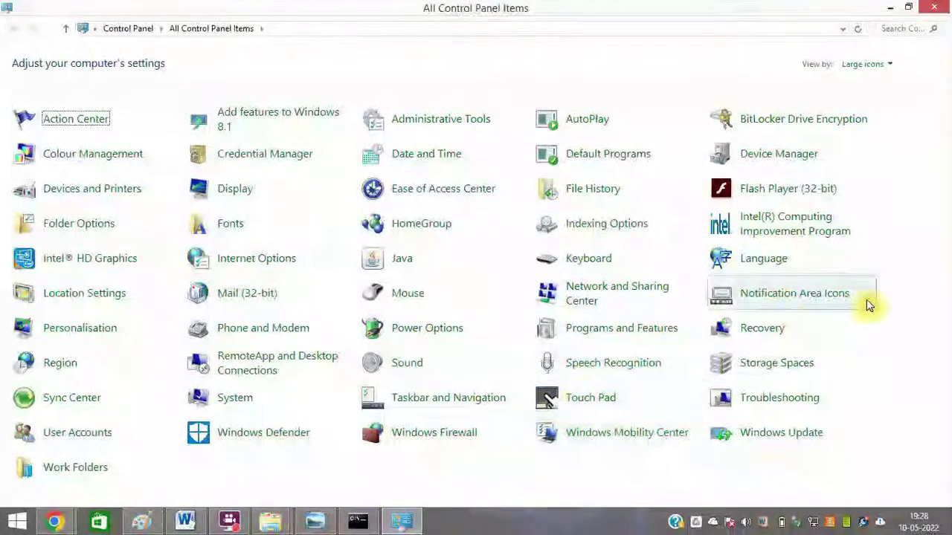
{"action": "left_click", "coordinate": [627, 333]}
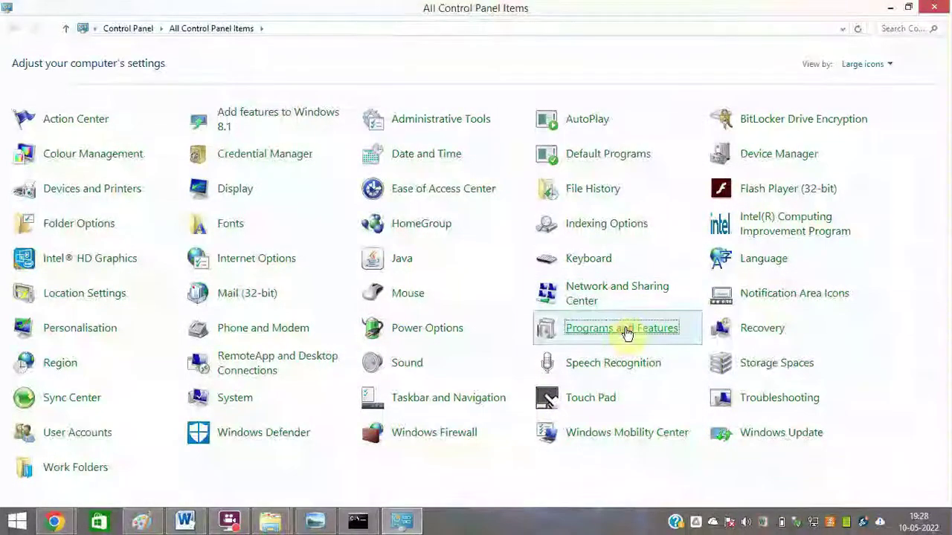
{"action": "left_click", "coordinate": [347, 225]}
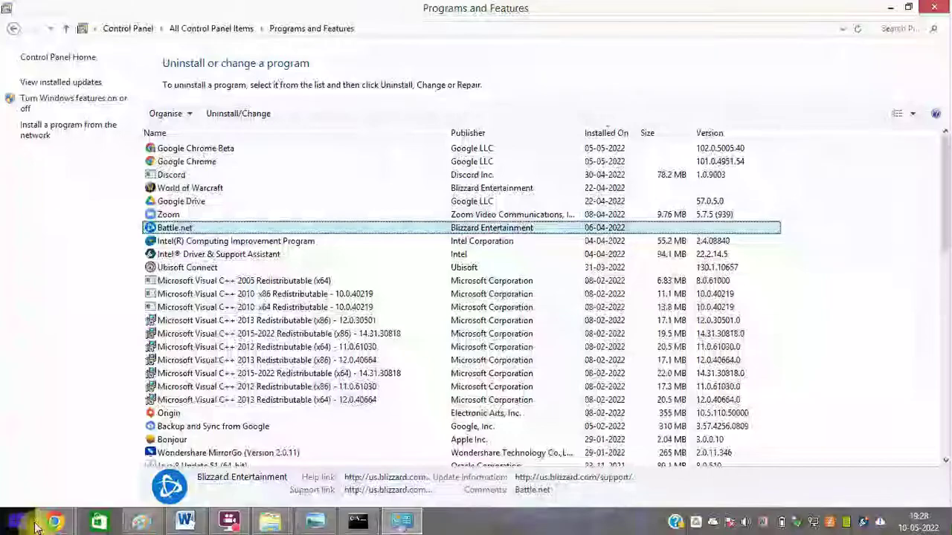
- Open the Battle.net Desktop App - Blizzard Entertainment result and scroll to Download for Windows
{"action": "mouse_move", "coordinate": [55, 520]}
{"action": "left_click", "coordinate": [224, 454]}
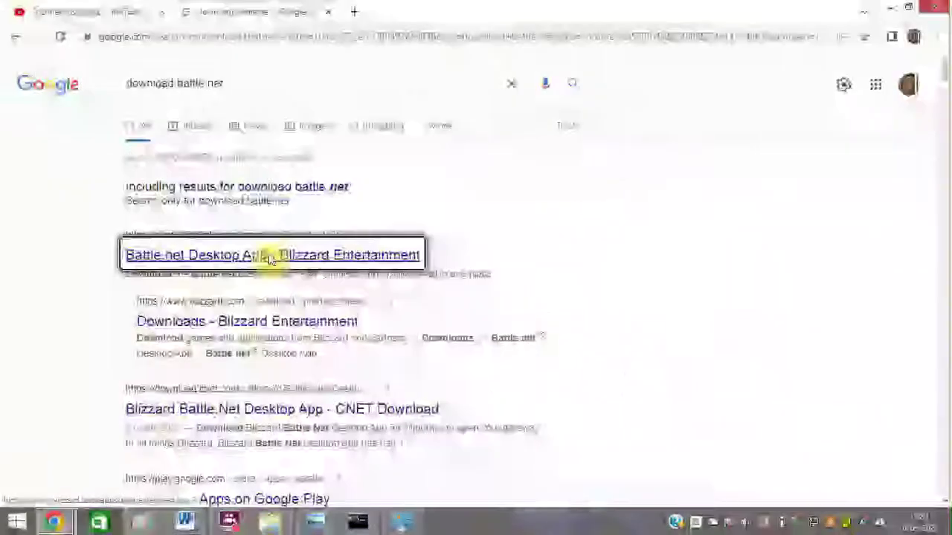
{"action": "left_click", "coordinate": [270, 256]}
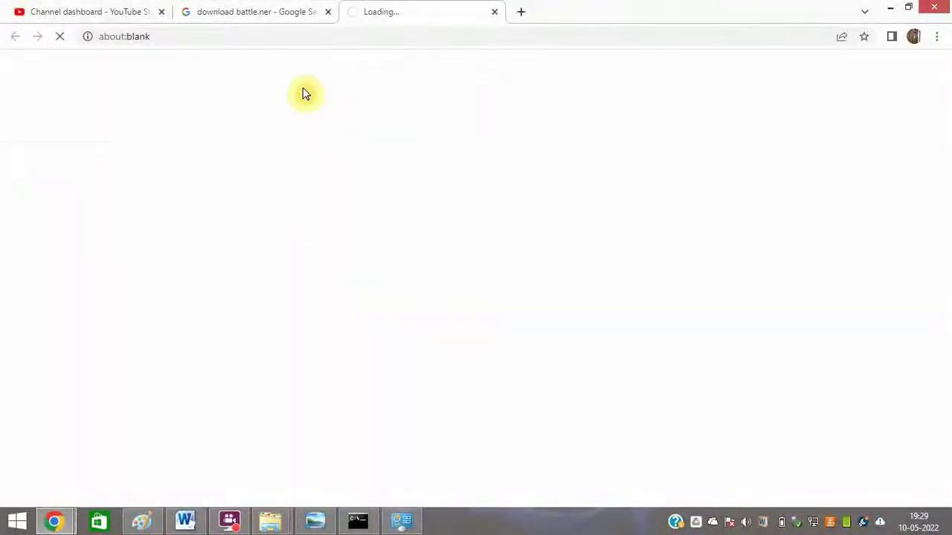
{"action": "left_click", "coordinate": [272, 9]}
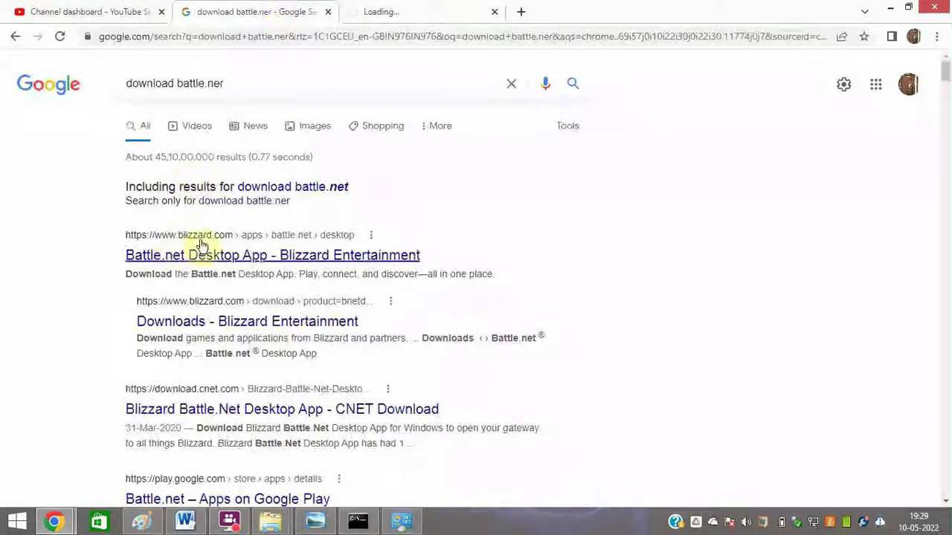
{"action": "left_click", "coordinate": [392, 13]}
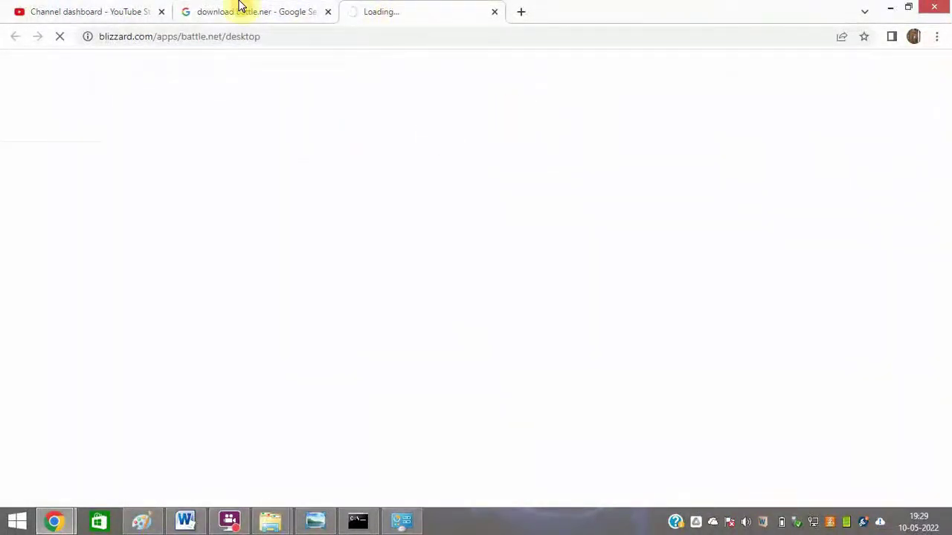
{"action": "left_click", "coordinate": [228, 7]}
{"action": "left_click", "coordinate": [364, 7]}
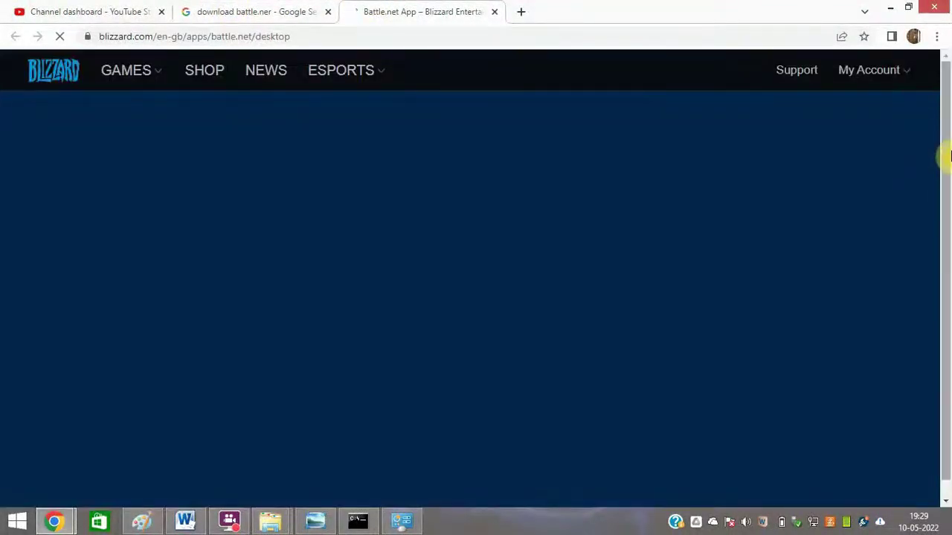
{"action": "left_click_drag", "start_coordinate": [946, 156], "coordinate": [947, 273]}
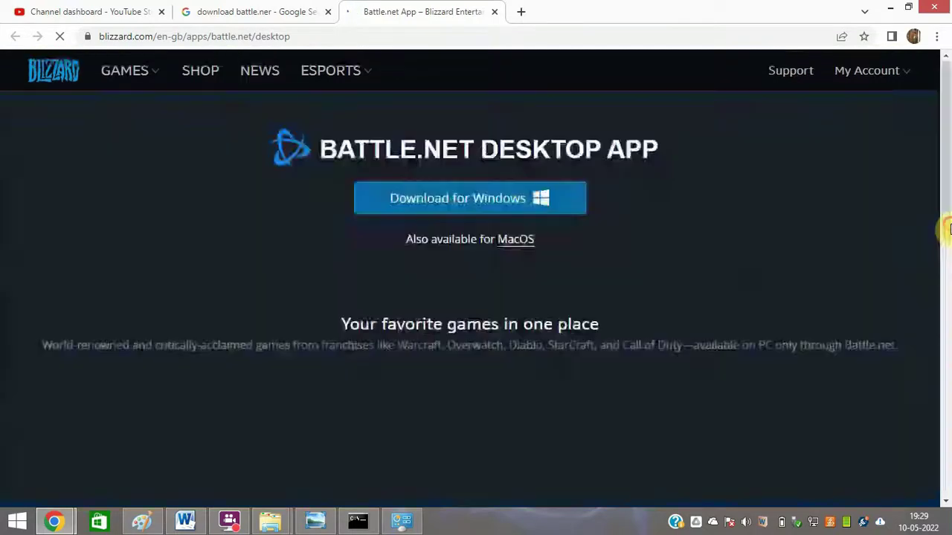
{"action": "left_click_drag", "start_coordinate": [947, 229], "coordinate": [945, 397]}
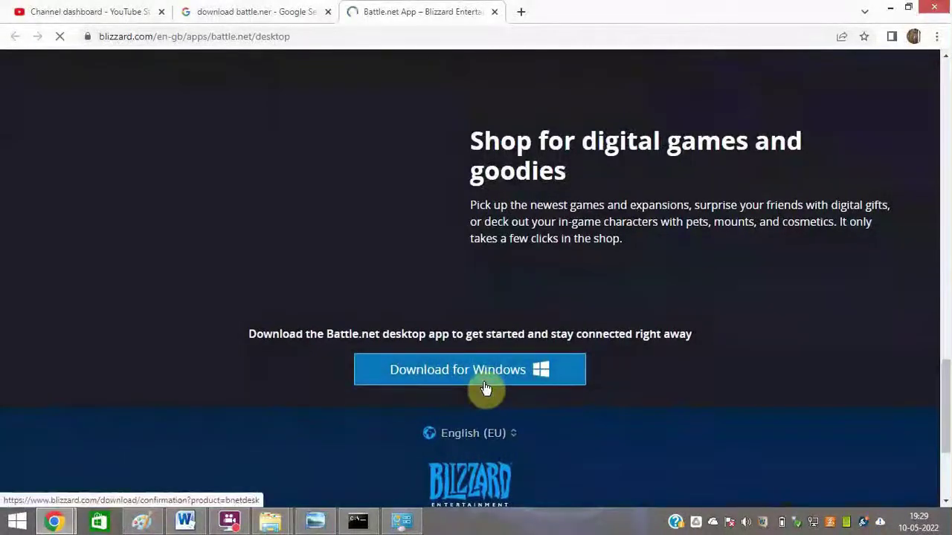
{"action": "key", "text": "super"}
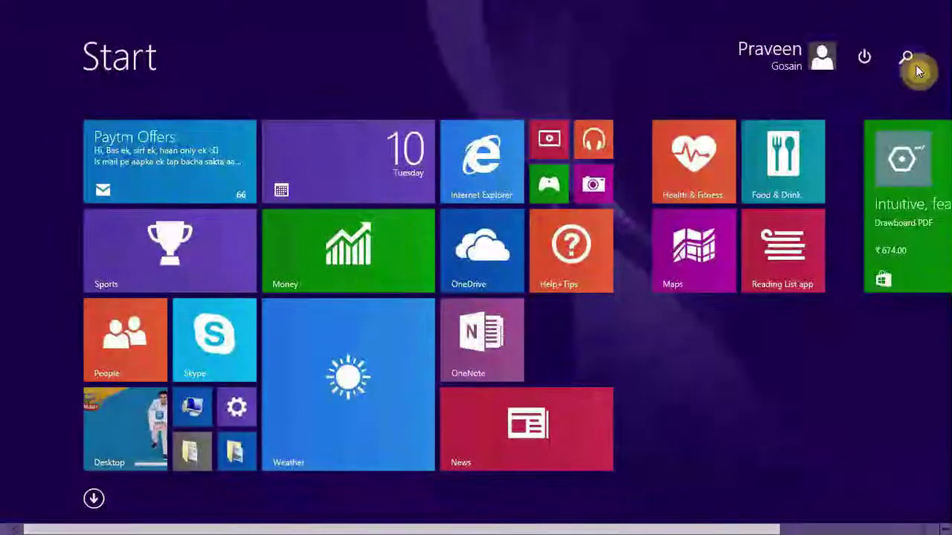
- Launch Battle.net from the Start search and log in with the account password
{"action": "left_click", "coordinate": [916, 65]}
{"action": "type", "text": "battle.net"}
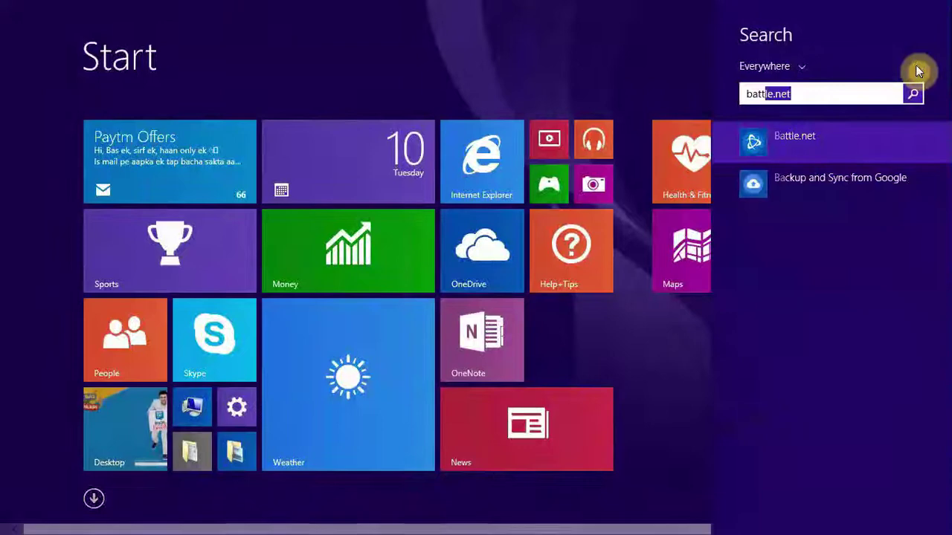
{"action": "left_click", "coordinate": [753, 155]}
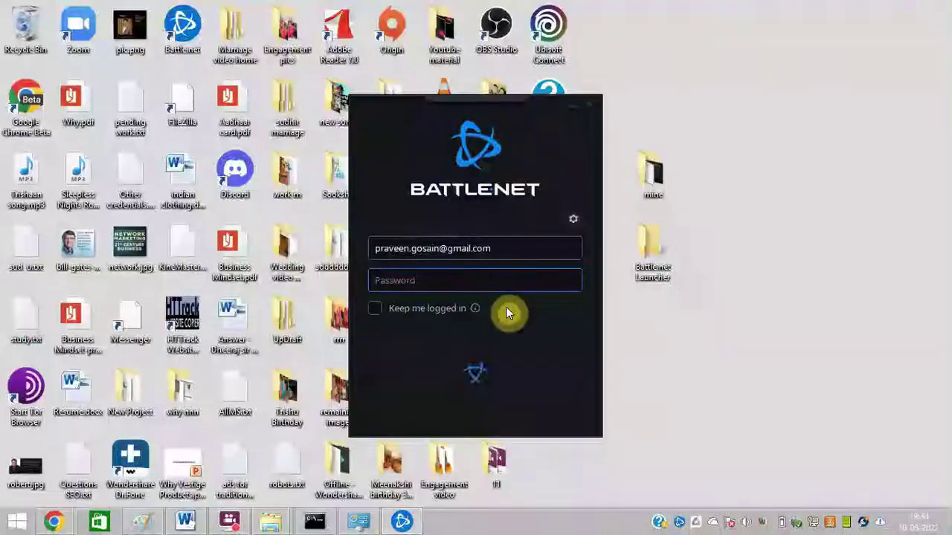
{"action": "type", "text": "****"}
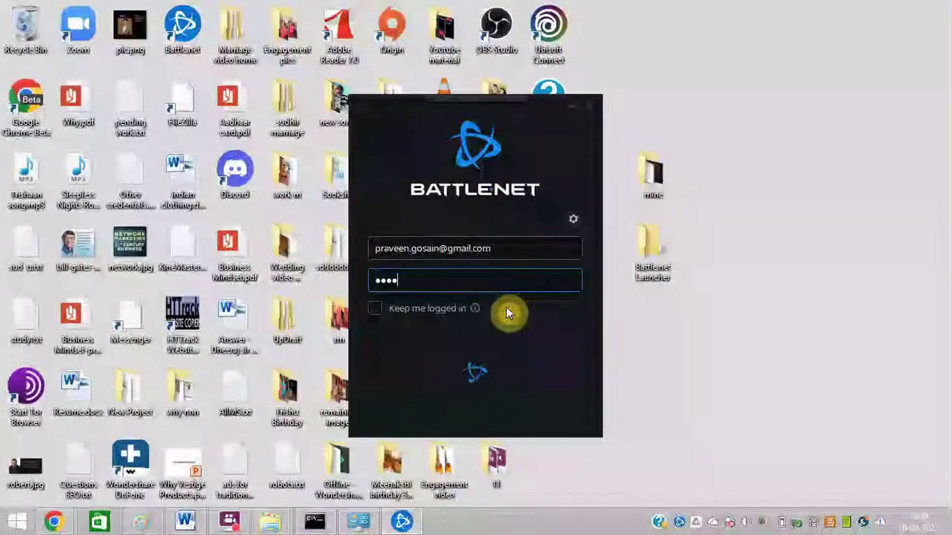
{"action": "type", "text": "****"}
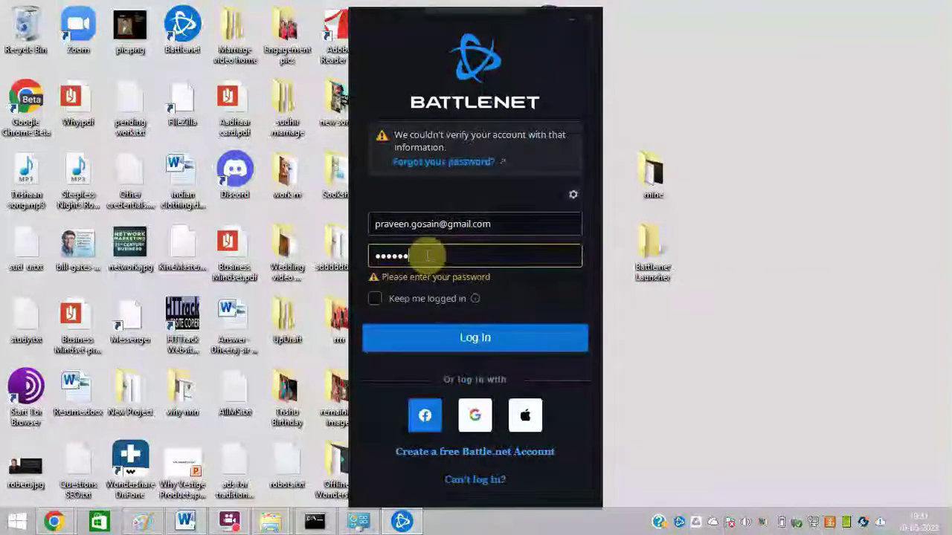
{"action": "left_click", "coordinate": [452, 336]}
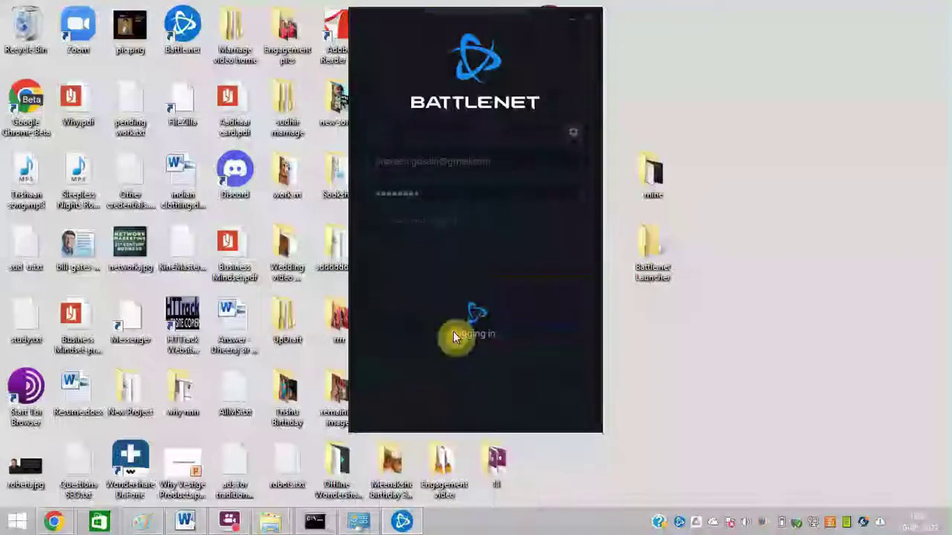